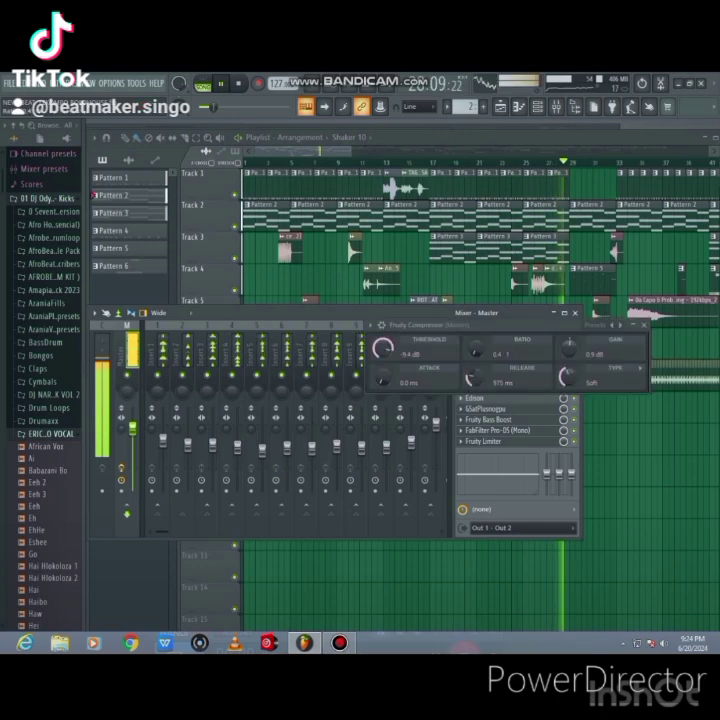
- Move the Fruity Compressor window below the mixer, and open the master track's GSat+ plugin beside the Maximus window
left_click_drag(415, 325, 140, 549)
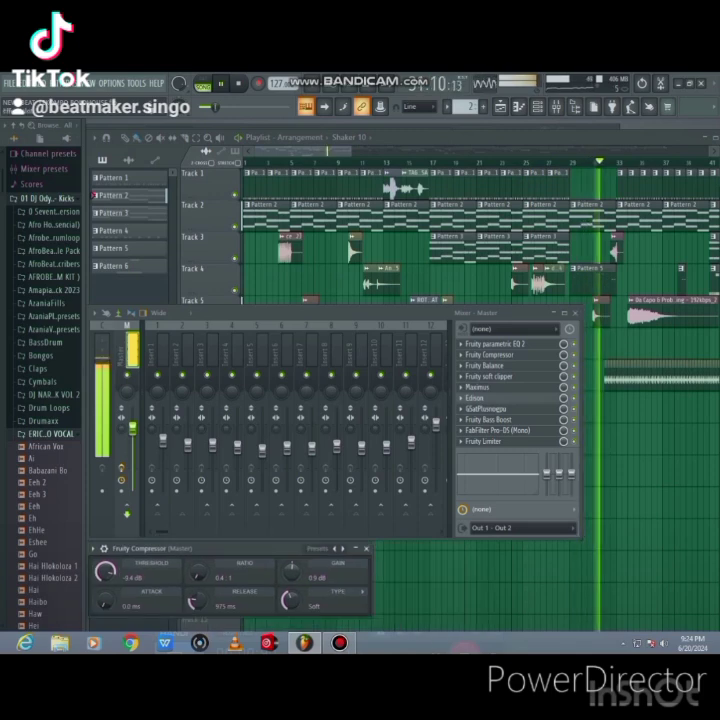
left_click(486, 408)
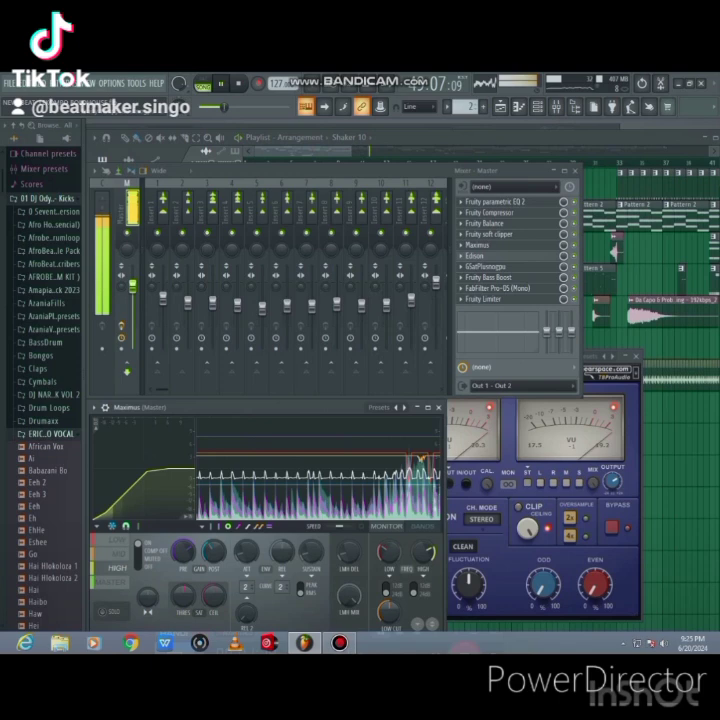
left_click_drag(421, 352, 499, 402)
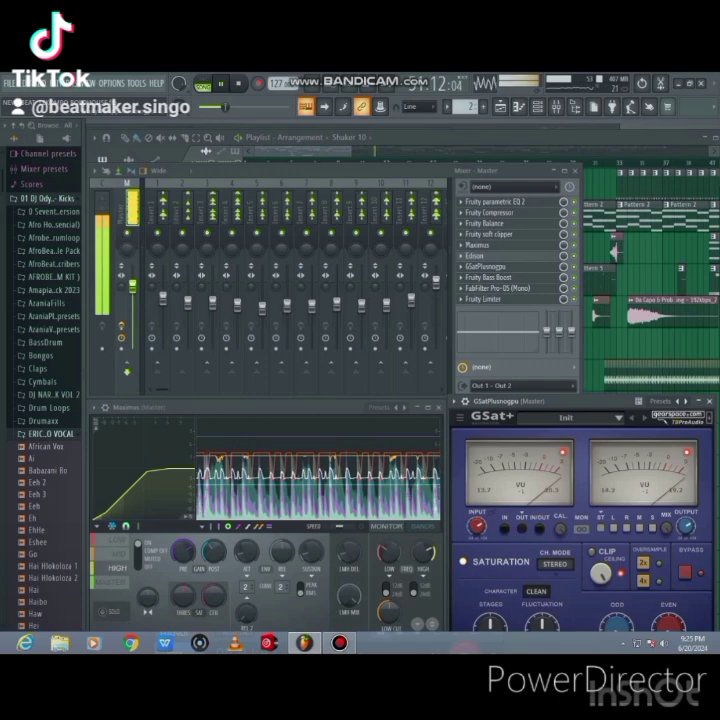
left_click_drag(499, 402, 492, 333)
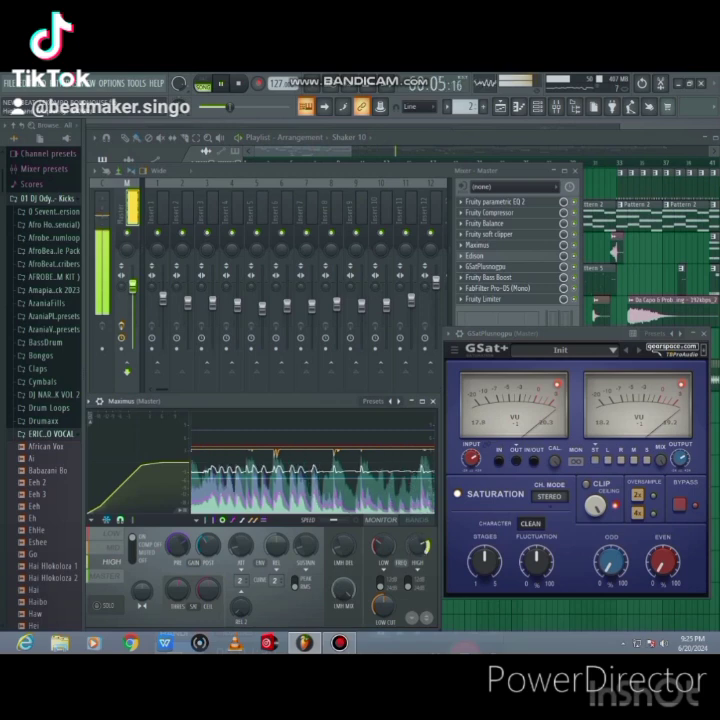
- View the Maximus bands display, return it to the monitor display, and toggle the GSat+ bypass
left_click(417, 519)
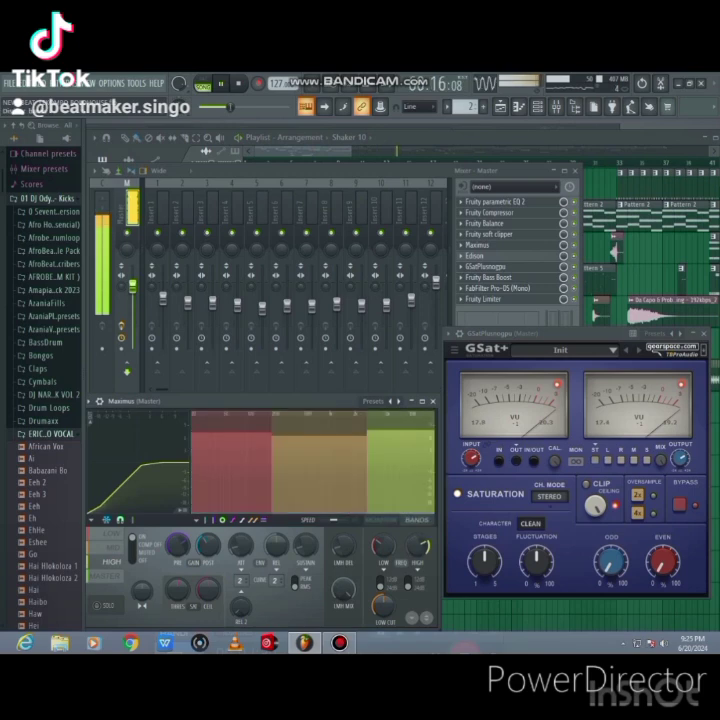
left_click(380, 519)
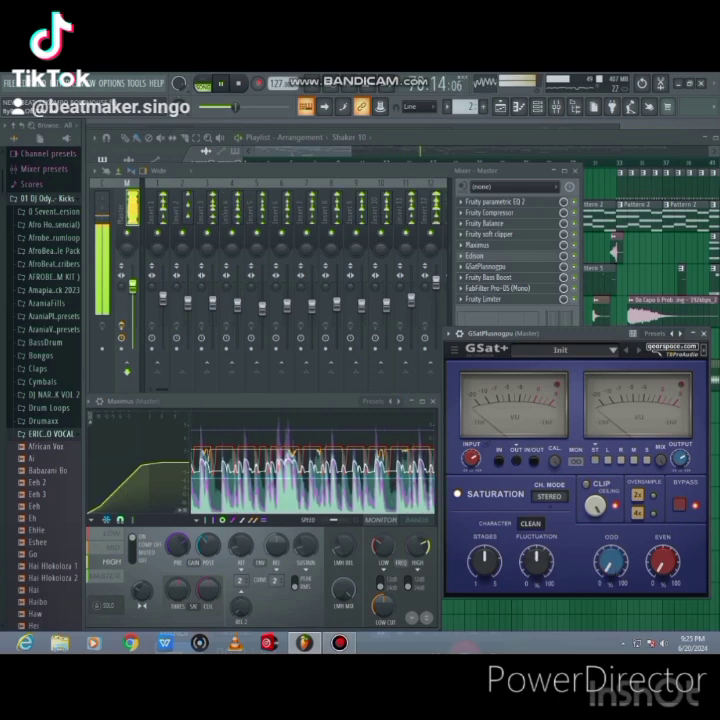
left_click_drag(520, 334, 520, 366)
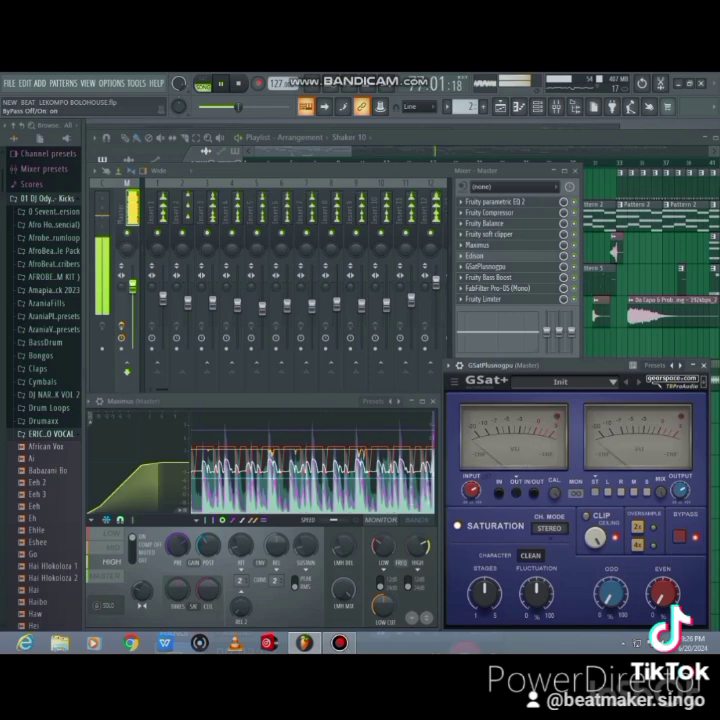
left_click(681, 537)
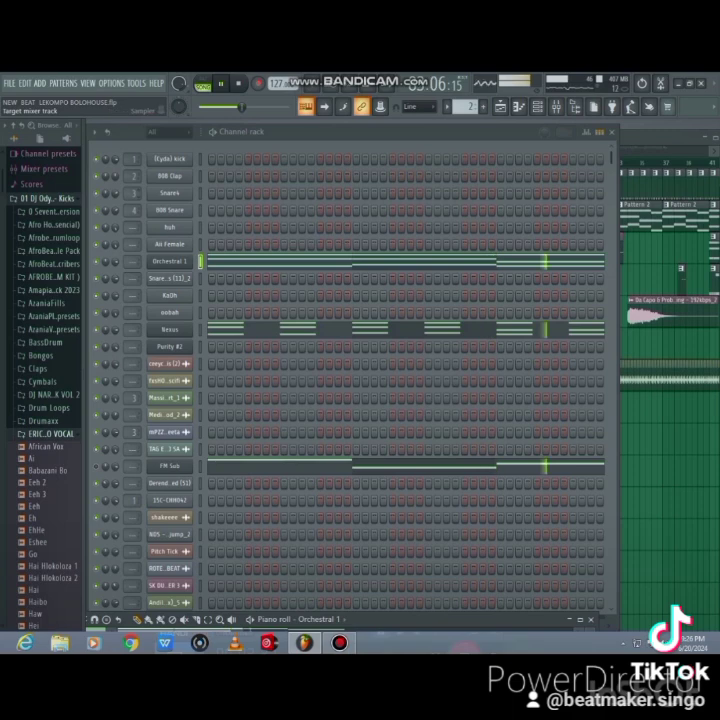
- Open the Nexus channel's instrument and move its window so the upper channel rack rows stay uncovered
left_click(199, 329)
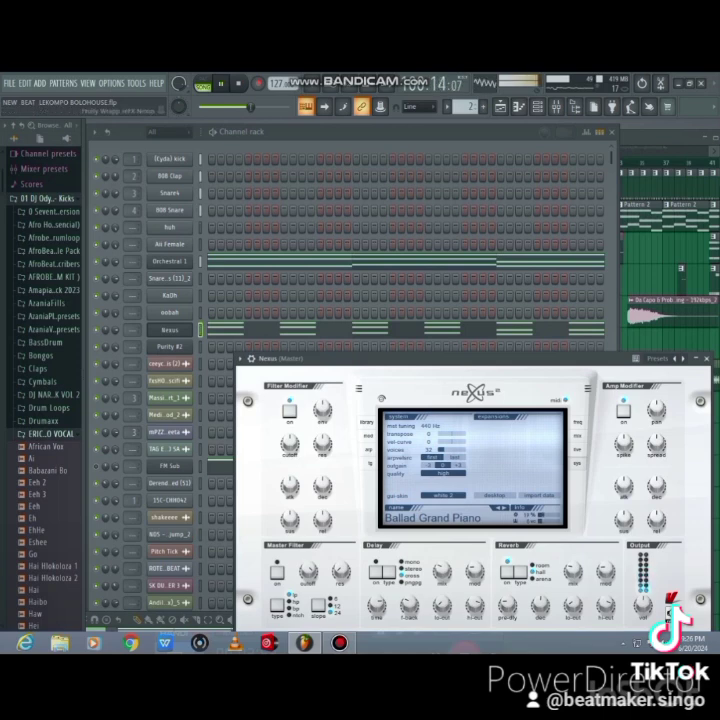
left_click_drag(320, 358, 207, 398)
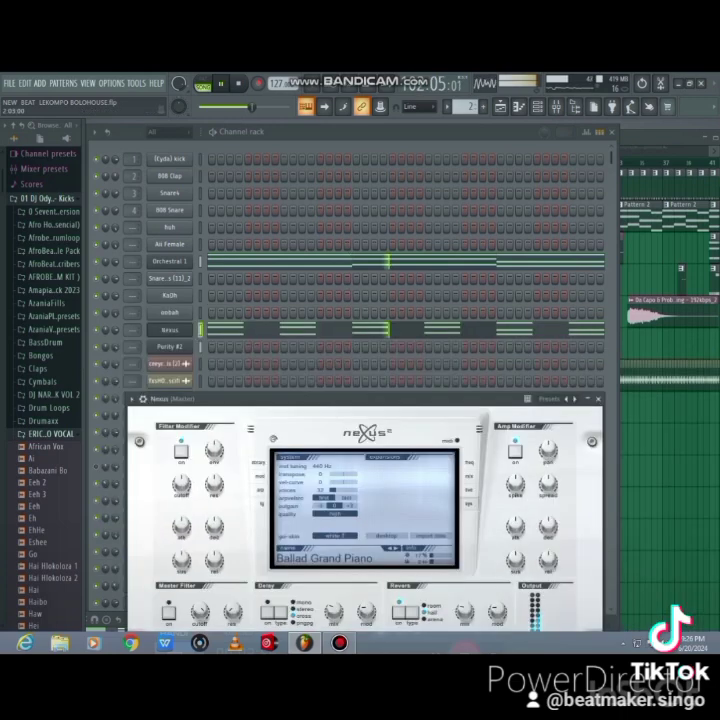
- Switch to Pattern 3 and open the Purity #2 instrument, placing its window beside the channel names
left_click(466, 106)
left_click(465, 142)
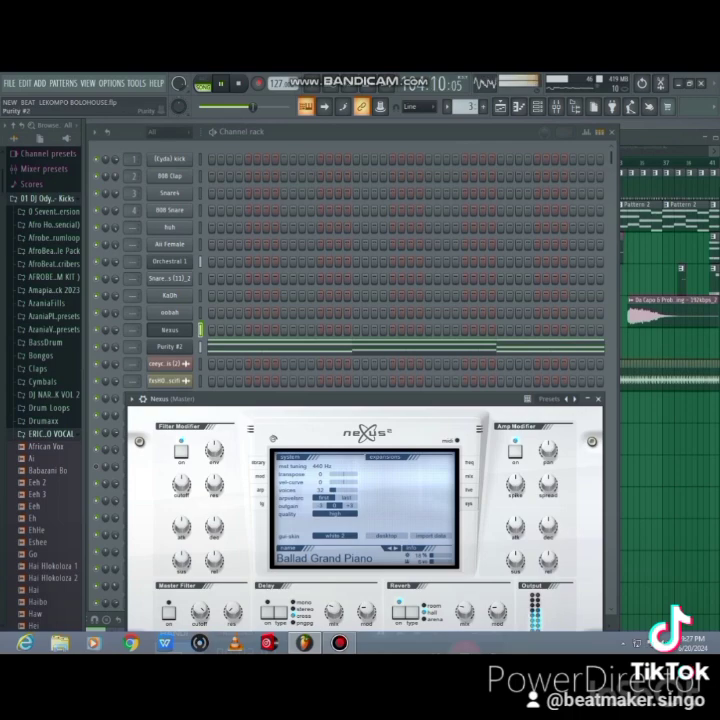
left_click(170, 346)
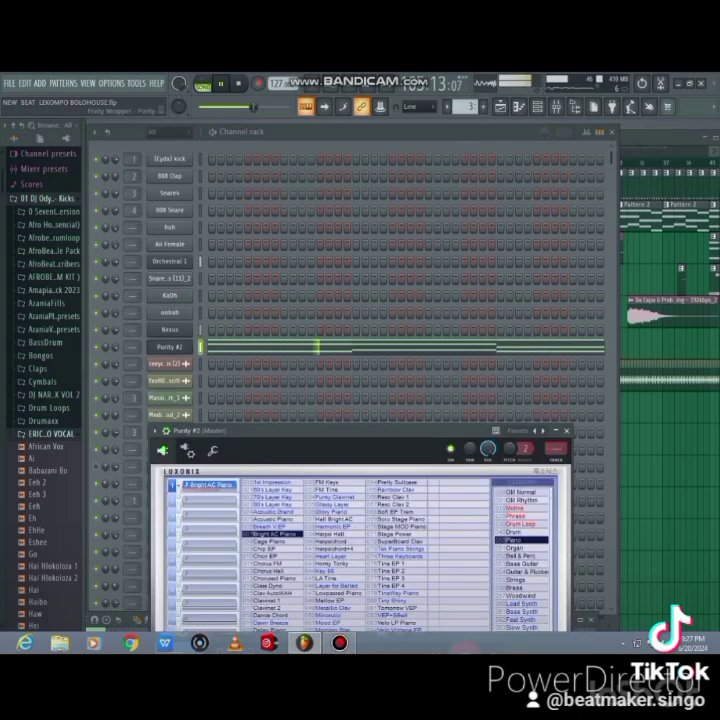
left_click_drag(300, 431, 393, 148)
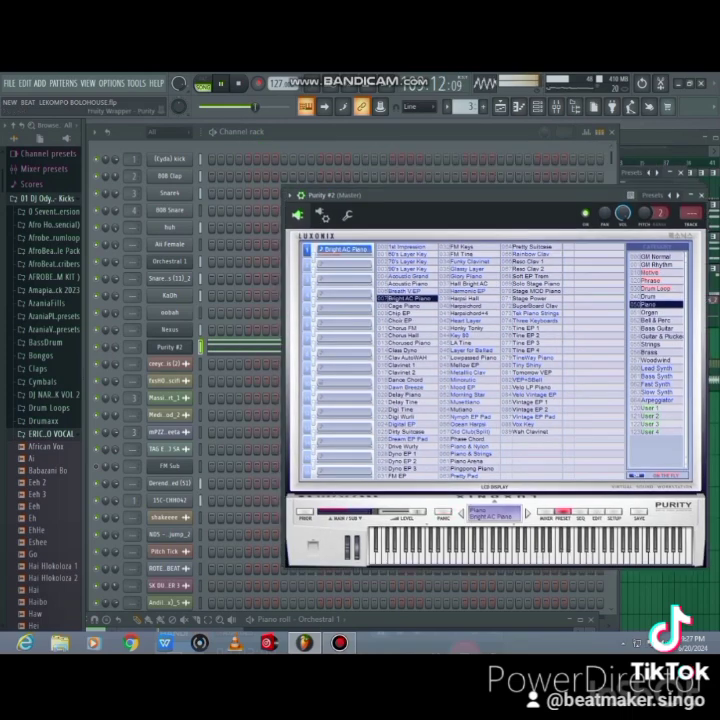
left_click_drag(400, 195, 421, 257)
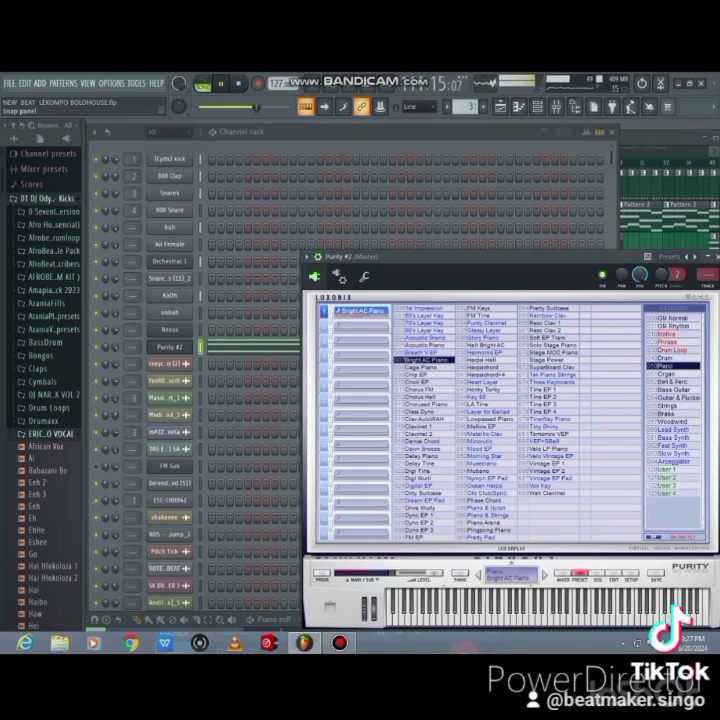
- Review the channel rack contents of Patterns 4, 5, 6 and 1 one after another
left_click(466, 106)
left_click(466, 156)
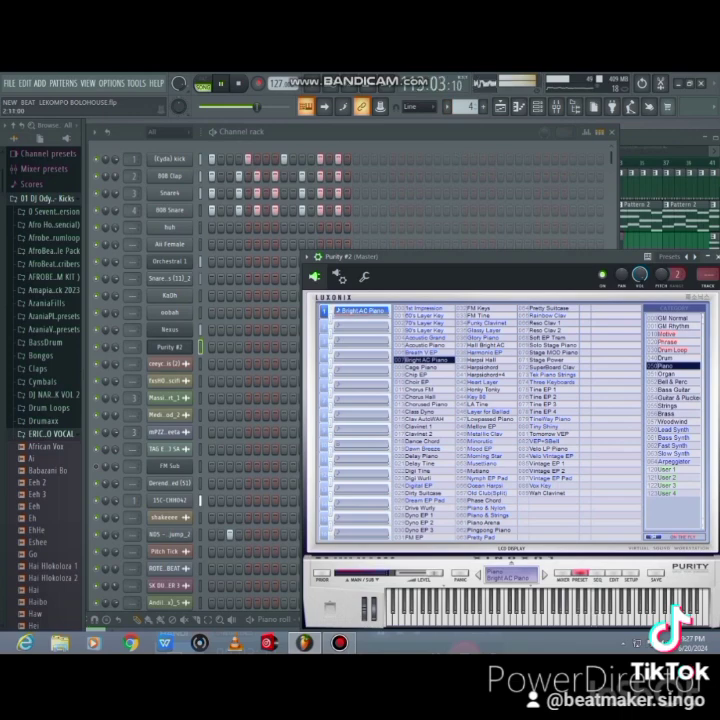
left_click(466, 106)
left_click(466, 165)
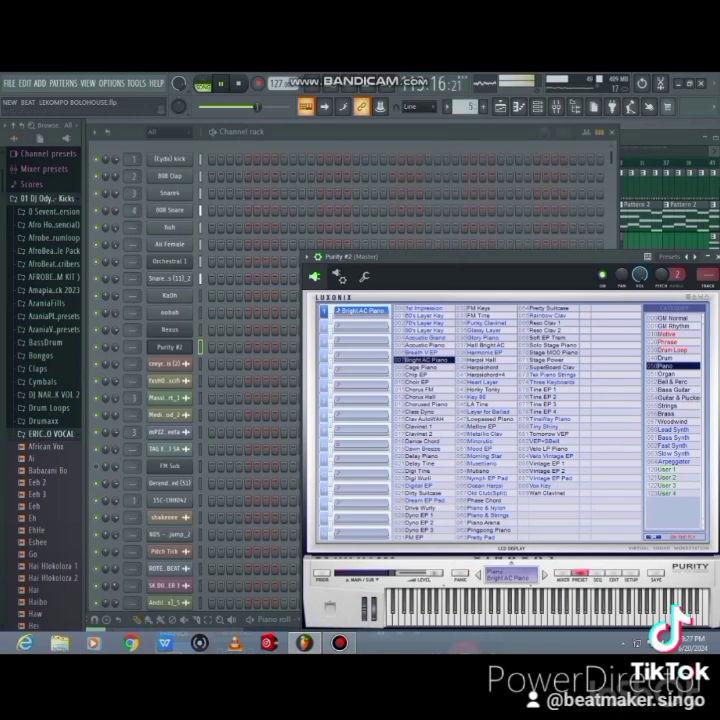
left_click(466, 106)
left_click(466, 176)
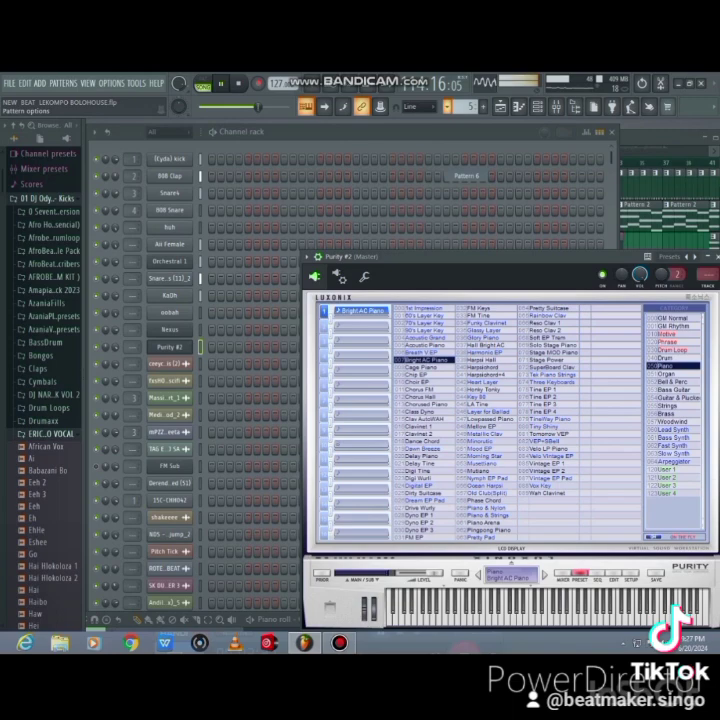
left_click(466, 106)
left_click(466, 123)
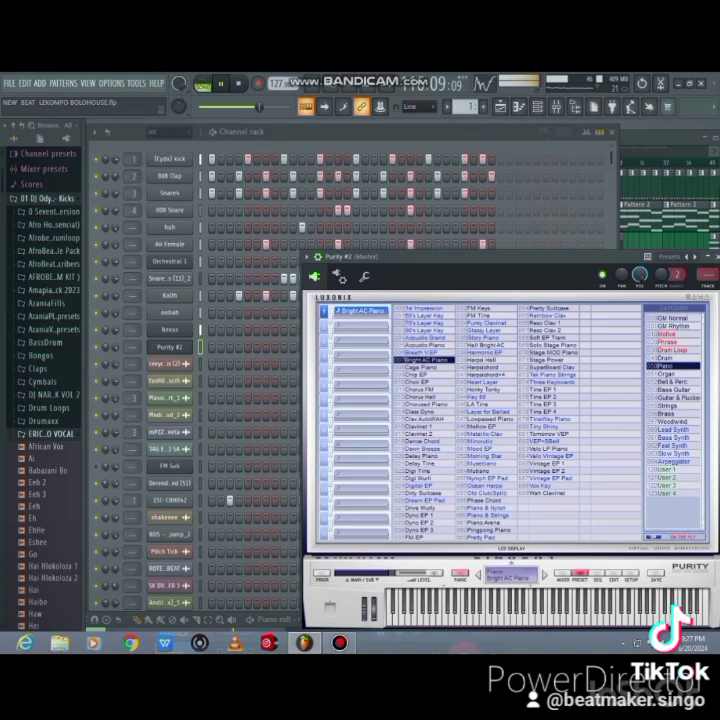
- Switch back to Pattern 2 and reposition the Purity #2 window to uncover the upper channel rack rows
left_click_drag(420, 257, 305, 144)
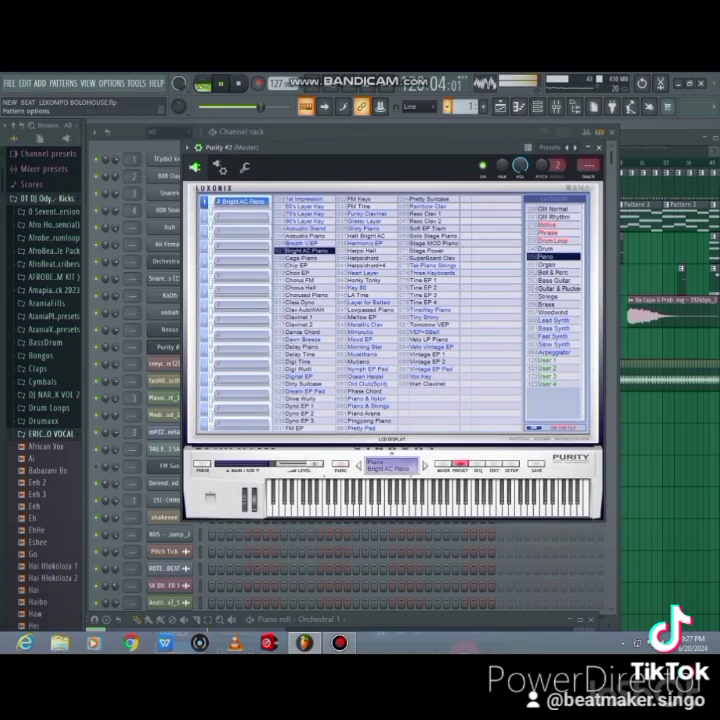
left_click(465, 106)
left_click(463, 132)
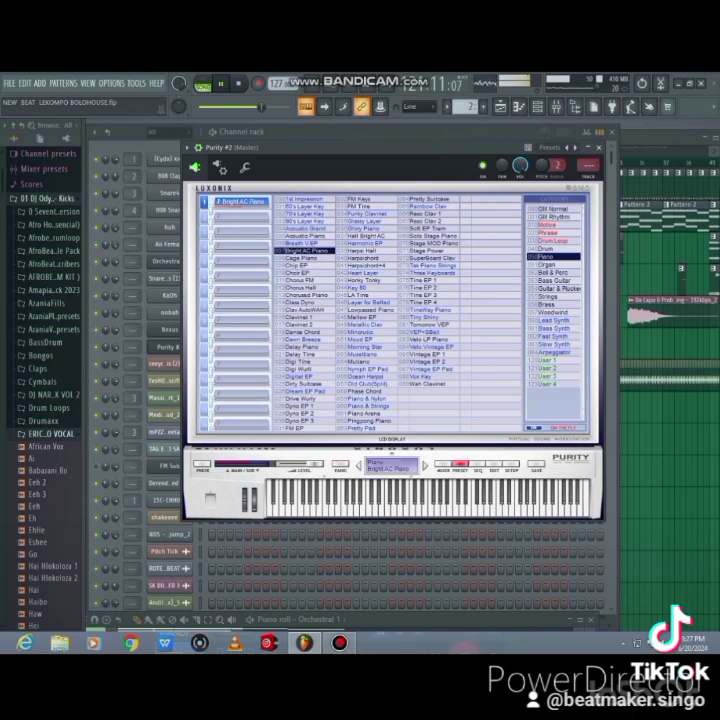
left_click_drag(230, 147, 352, 328)
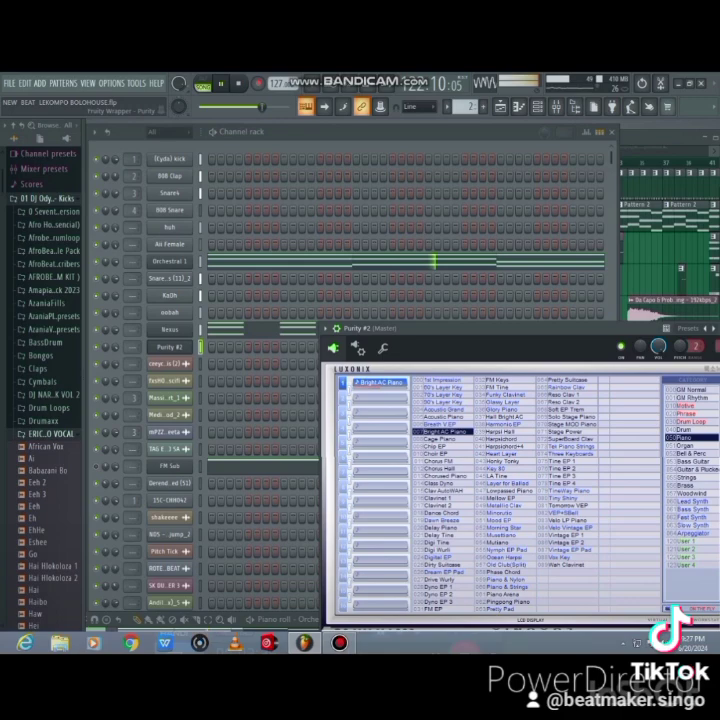
left_click_drag(360, 328, 222, 166)
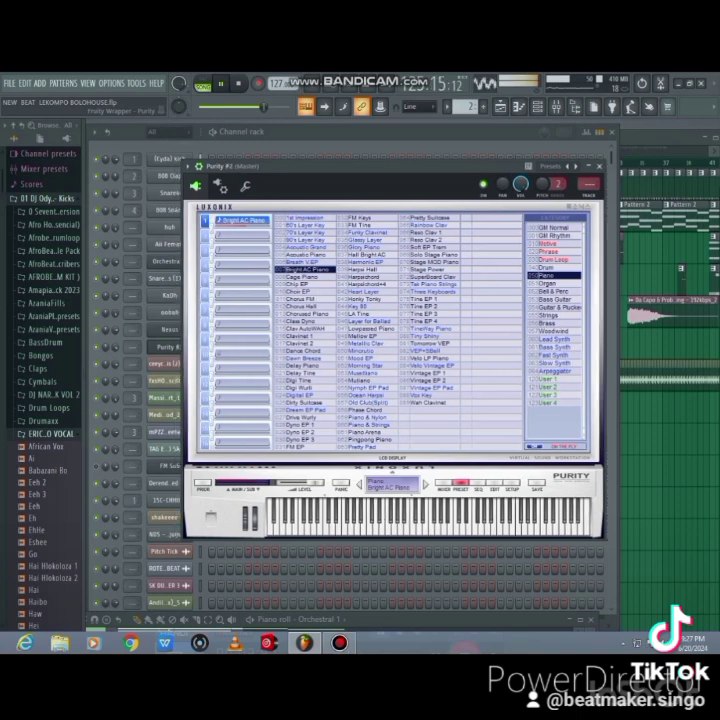
left_click_drag(222, 166, 254, 304)
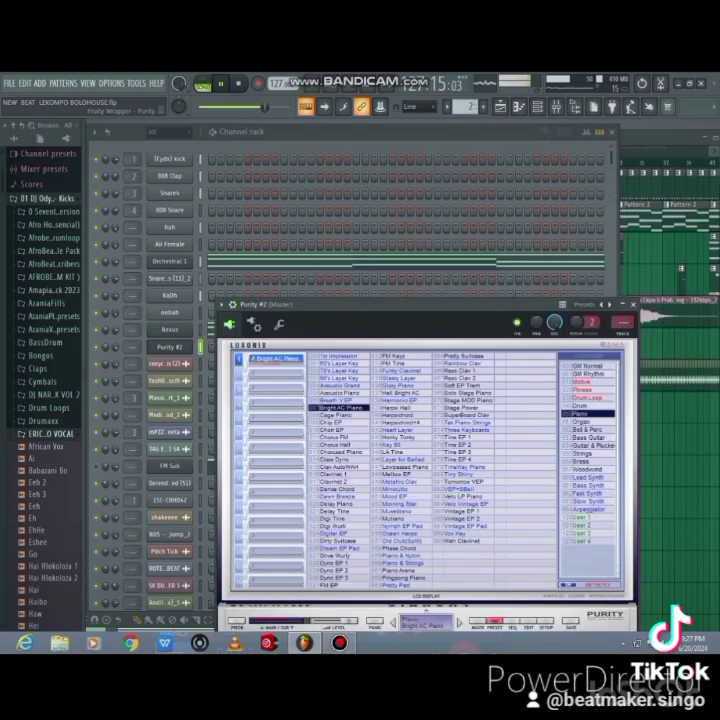
- Show the playlist and delete the Pattern 2 clip on Track 9 at bar 38
key("F5")
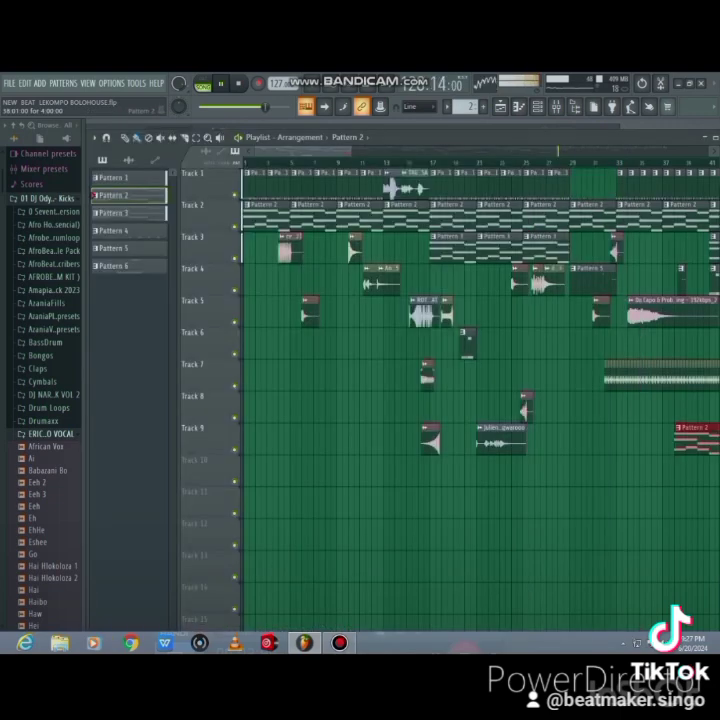
key("Delete")
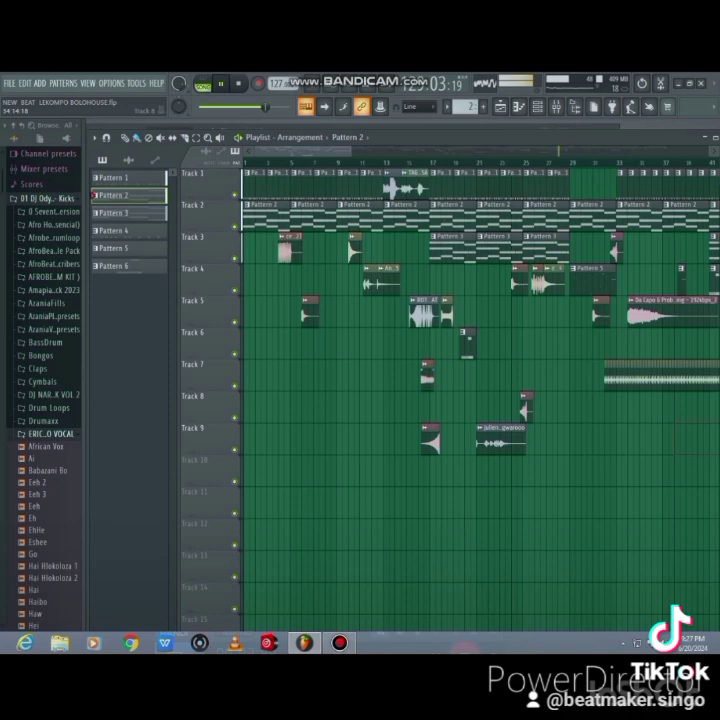